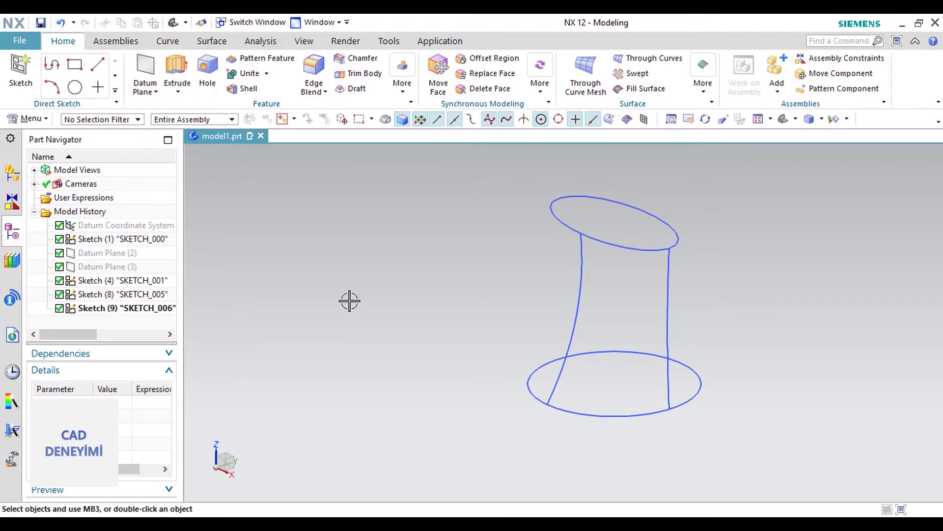
# Step: Switch the ribbon to the Surface tab to reach the Swept command
pyautogui.click(213, 41)
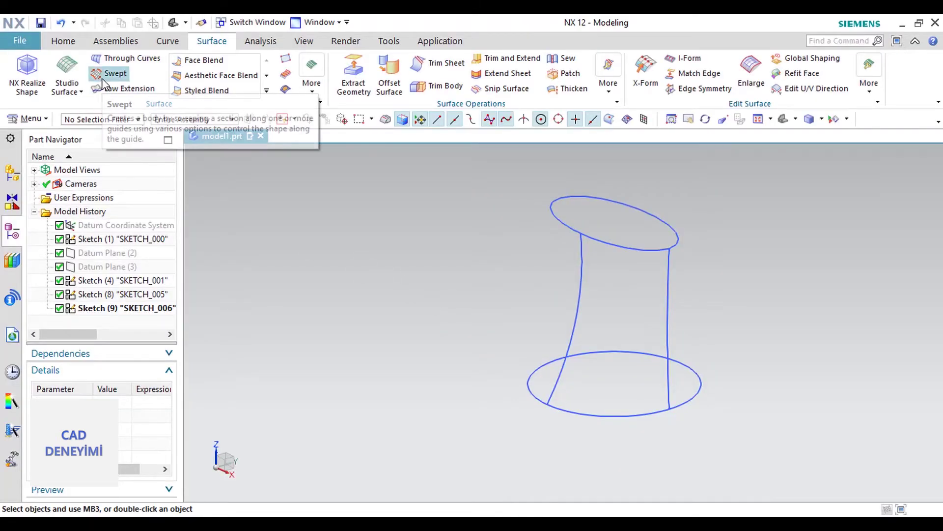
# Step: Start a Swept surface with the top ellipse as Section 1 and the bottom circle as Section 2
pyautogui.click(104, 78)
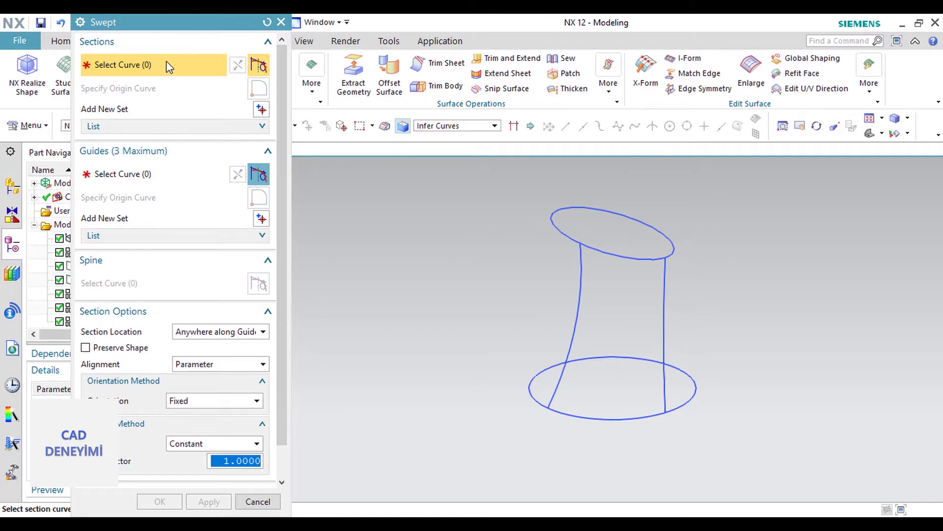
pyautogui.click(638, 260)
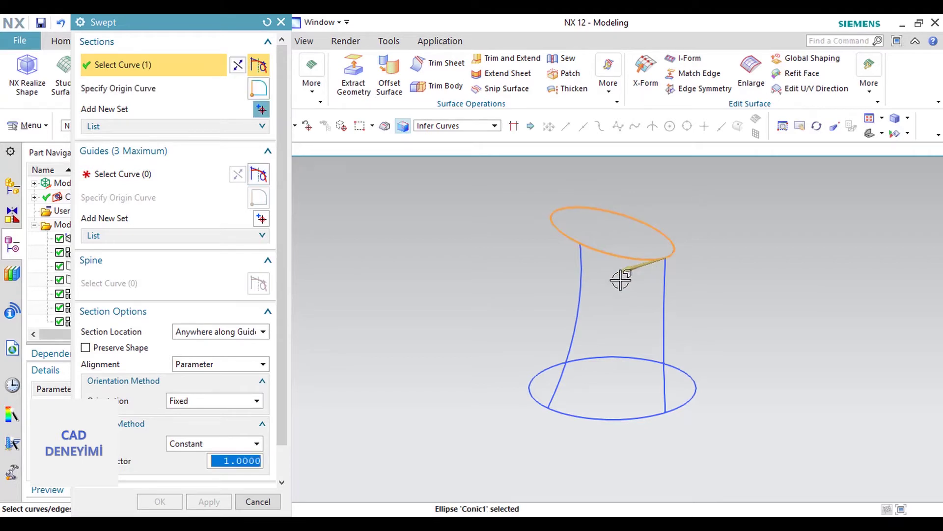
pyautogui.middleClick(709, 247)
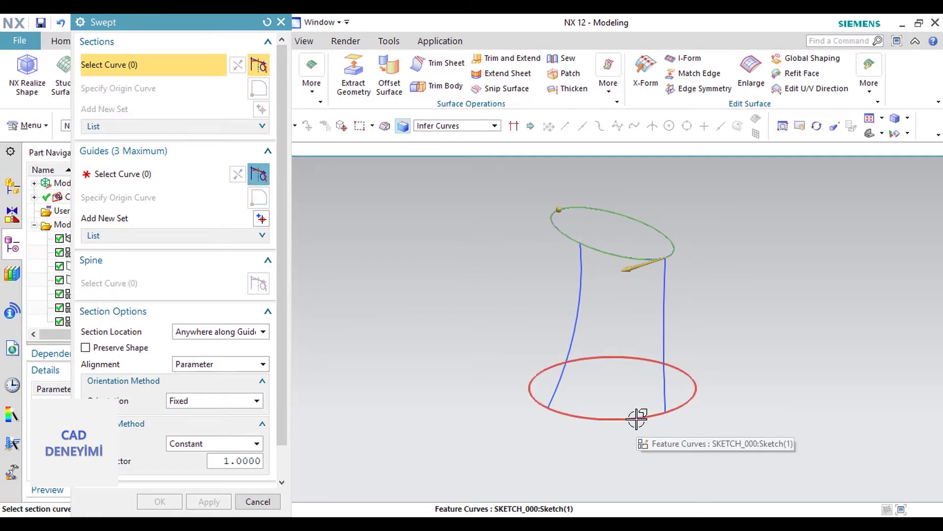
pyautogui.click(637, 419)
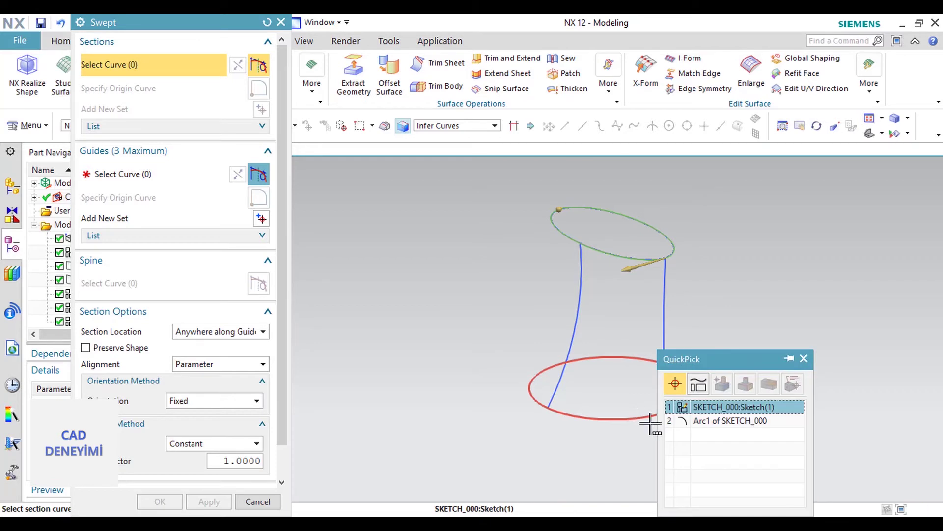
pyautogui.click(740, 421)
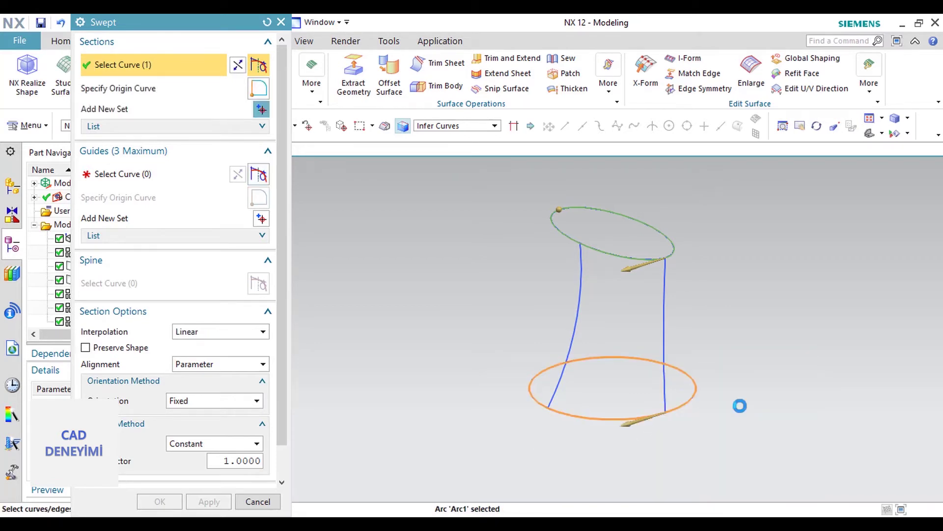
pyautogui.middleClick(759, 356)
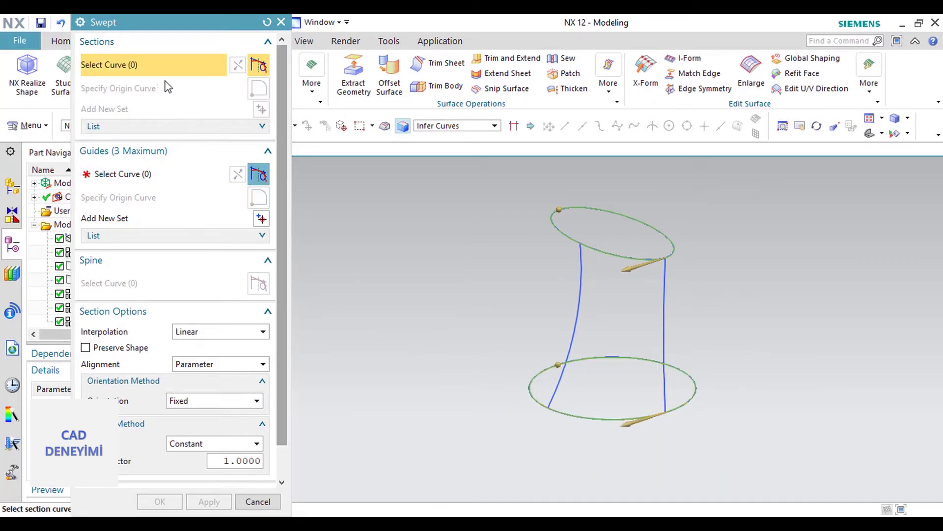
pyautogui.click(256, 130)
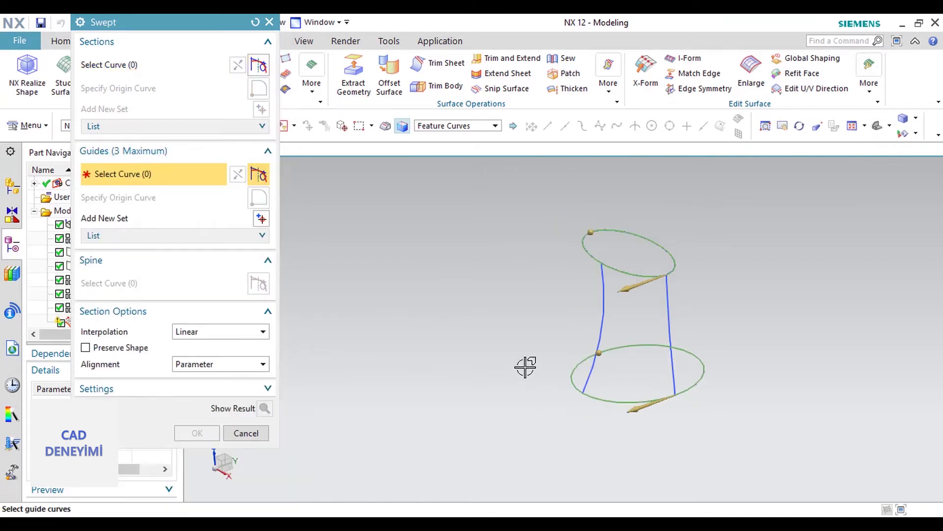
# Step: Pick a vertical side curve as the first guide to preview the swept surface
pyautogui.moveTo(607, 325)
pyautogui.mouseDown(button='middle')
pyautogui.moveTo(624, 302)
pyautogui.moveTo(594, 341)
pyautogui.mouseUp(button='middle')
pyautogui.moveTo(541, 305)
pyautogui.mouseDown(button='middle')
pyautogui.moveTo(489, 281)
pyautogui.moveTo(529, 315)
pyautogui.moveTo(464, 327)
pyautogui.moveTo(466, 344)
pyautogui.mouseUp(button='middle')
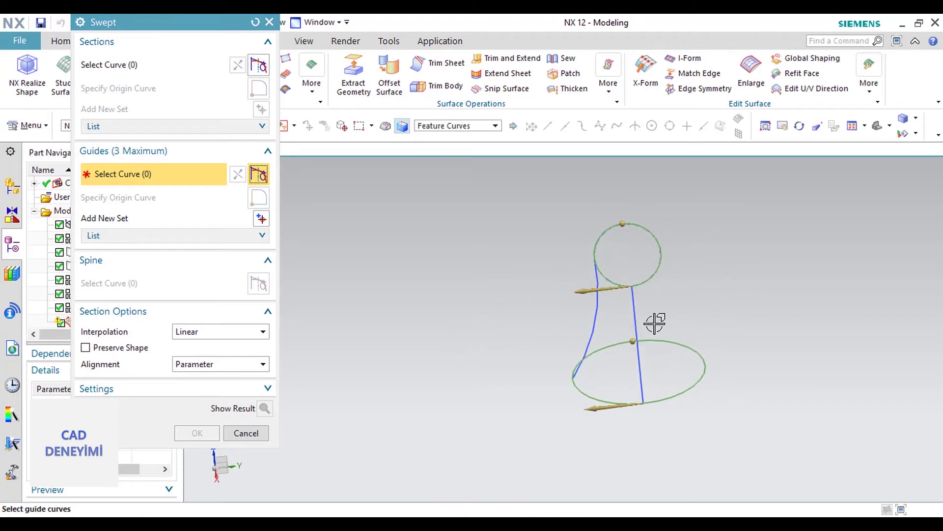
pyautogui.click(634, 320)
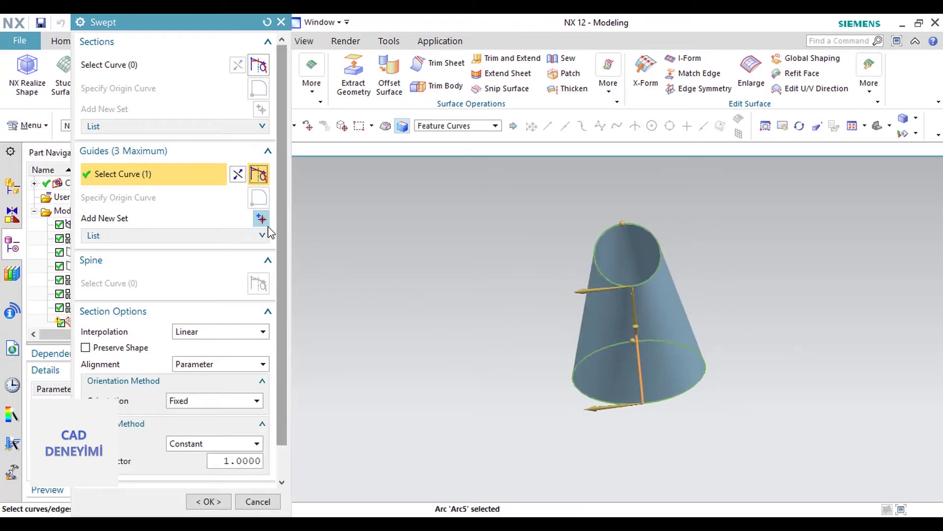
pyautogui.moveTo(352, 296)
pyautogui.mouseDown(button='middle')
pyautogui.moveTo(370, 273)
pyautogui.moveTo(388, 284)
pyautogui.moveTo(408, 272)
pyautogui.moveTo(389, 279)
pyautogui.mouseUp(button='middle')
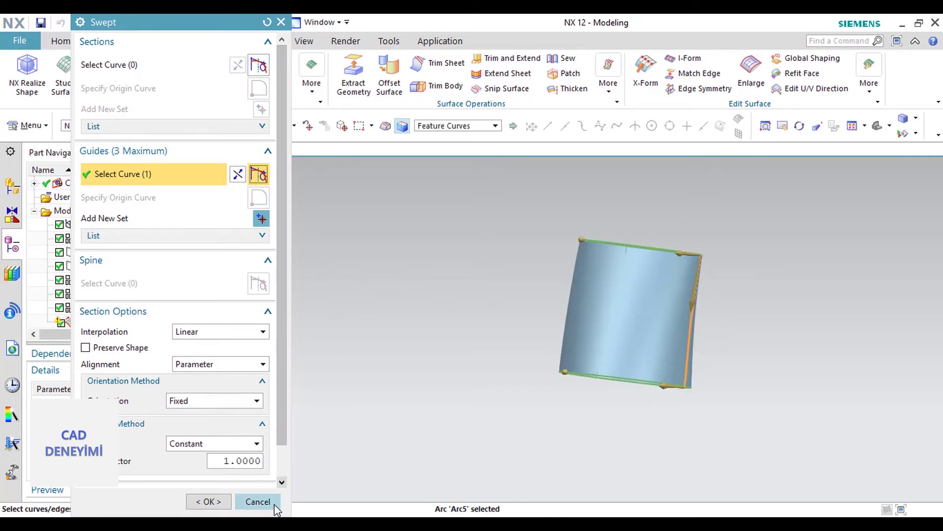
pyautogui.scroll(-1, 293, 471)
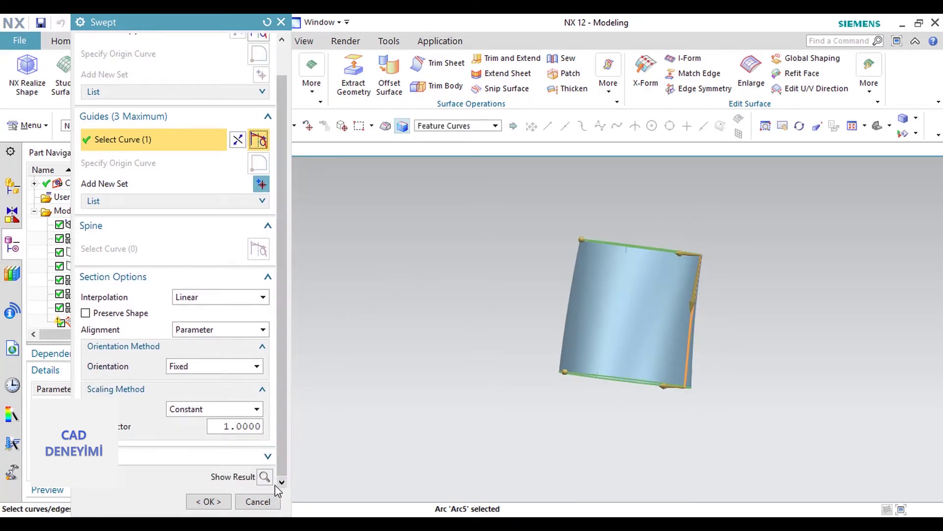
# Step: Preview the full tapered swept result from several angles, then return to editing
pyautogui.click(264, 476)
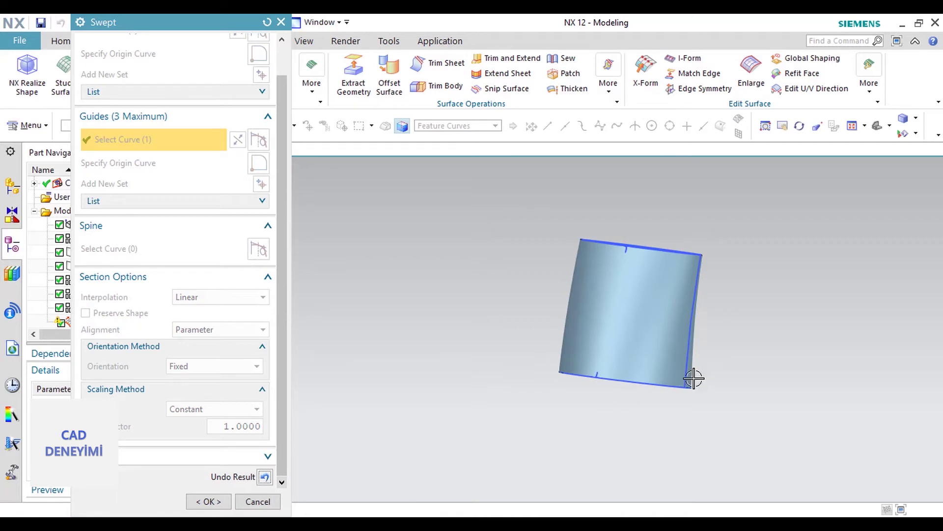
pyautogui.moveTo(694, 378)
pyautogui.mouseDown(button='middle')
pyautogui.moveTo(679, 447)
pyautogui.moveTo(689, 419)
pyautogui.moveTo(633, 282)
pyautogui.moveTo(647, 326)
pyautogui.moveTo(688, 379)
pyautogui.moveTo(714, 375)
pyautogui.moveTo(663, 417)
pyautogui.moveTo(678, 441)
pyautogui.moveTo(683, 417)
pyautogui.moveTo(651, 381)
pyautogui.mouseUp(button='middle')
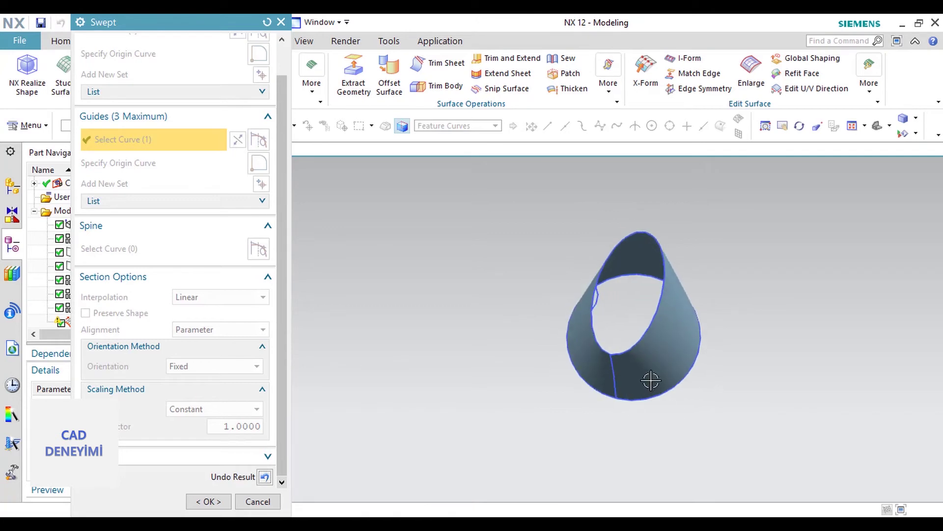
pyautogui.scroll(3, 599, 312)
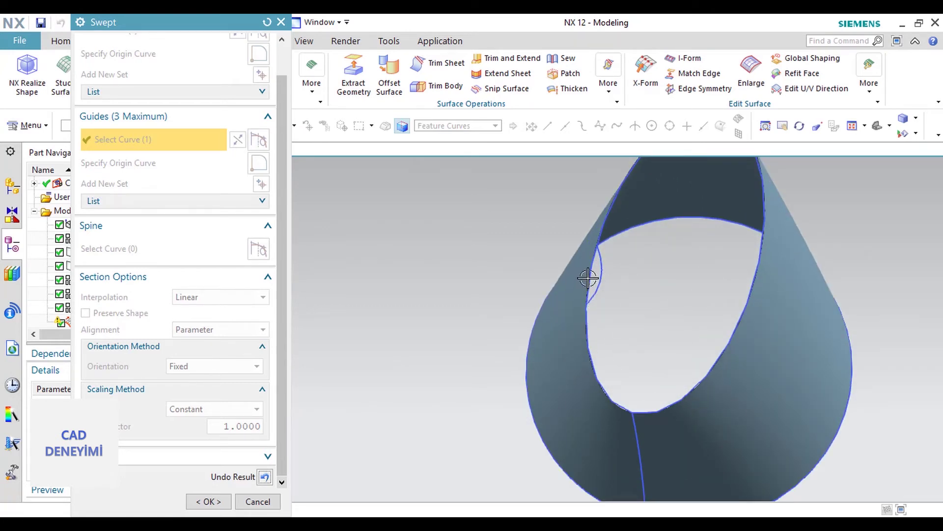
pyautogui.scroll(-2, 628, 313)
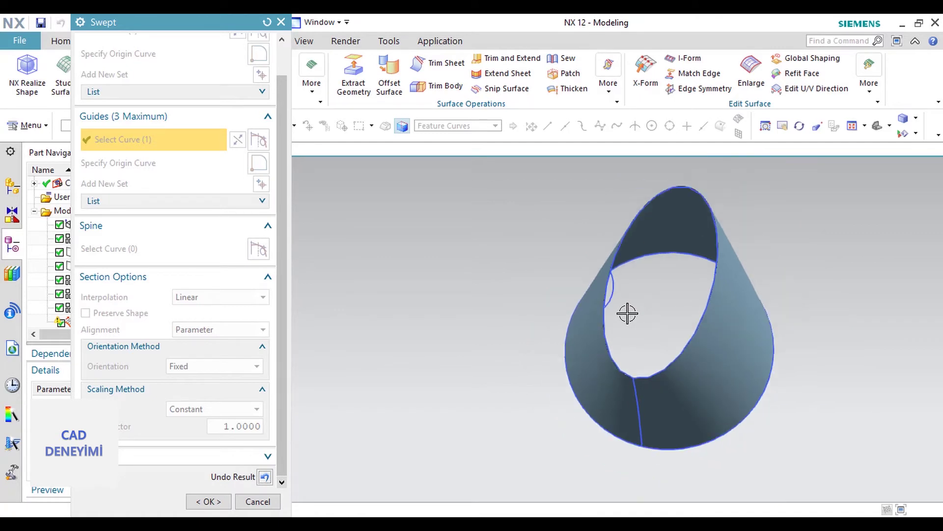
pyautogui.moveTo(725, 331)
pyautogui.mouseDown(button='middle')
pyautogui.moveTo(742, 285)
pyautogui.moveTo(779, 299)
pyautogui.moveTo(770, 321)
pyautogui.mouseUp(button='middle')
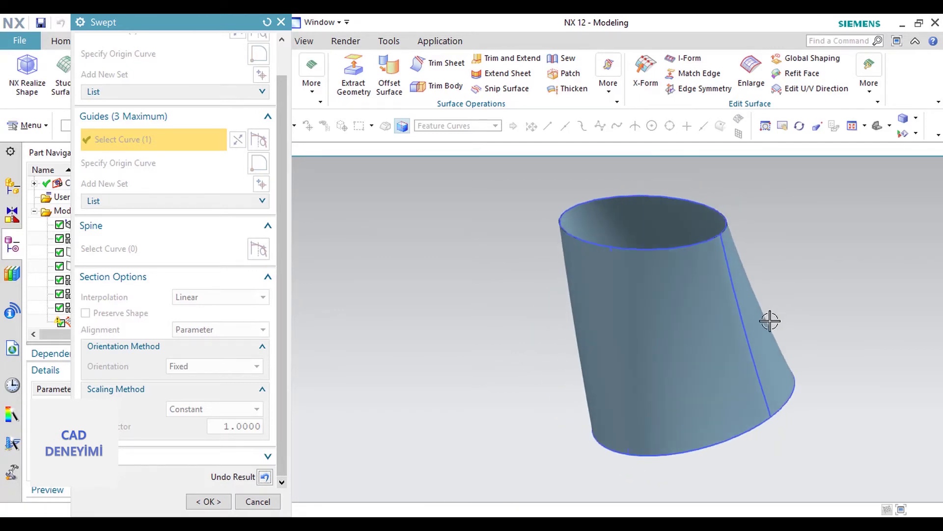
pyautogui.click(263, 483)
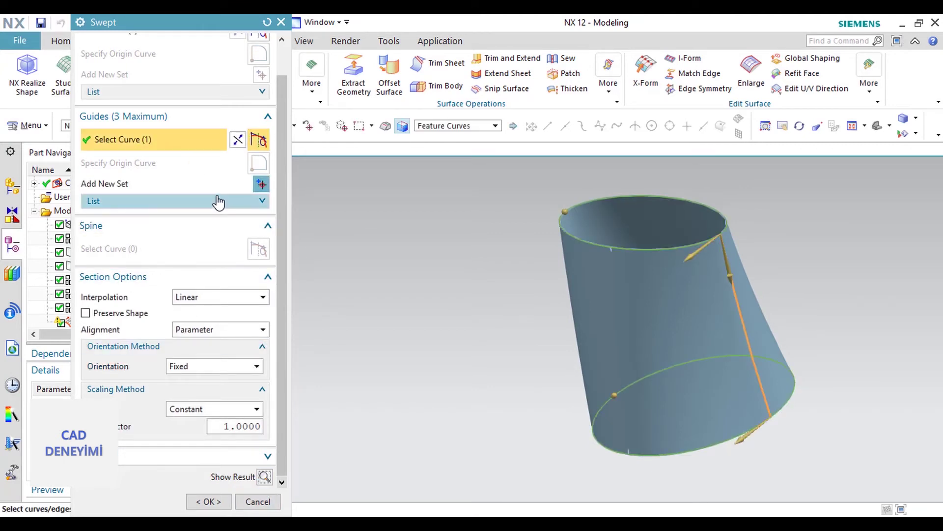
# Step: Add a new guide set with Arc6 and inspect the flared tube preview
pyautogui.click(261, 184)
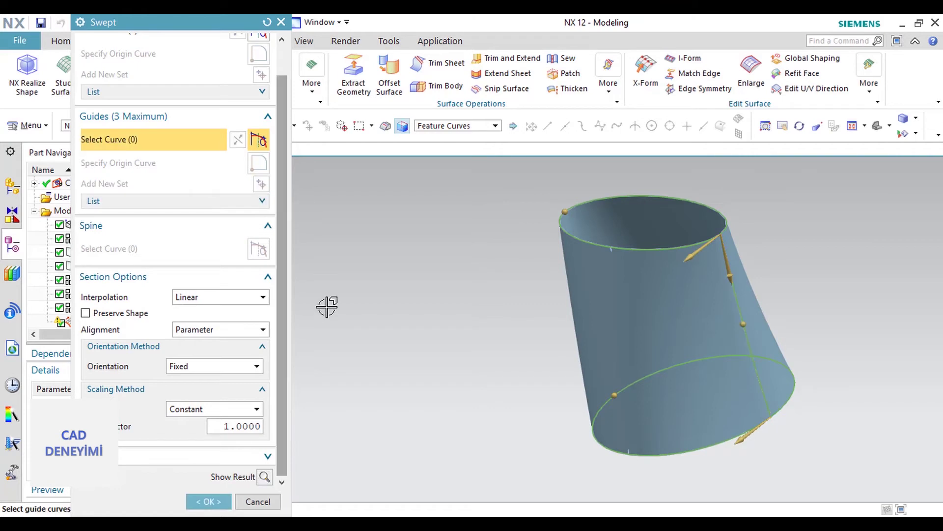
pyautogui.moveTo(380, 349)
pyautogui.mouseDown(button='middle')
pyautogui.moveTo(363, 394)
pyautogui.moveTo(371, 400)
pyautogui.mouseUp(button='middle')
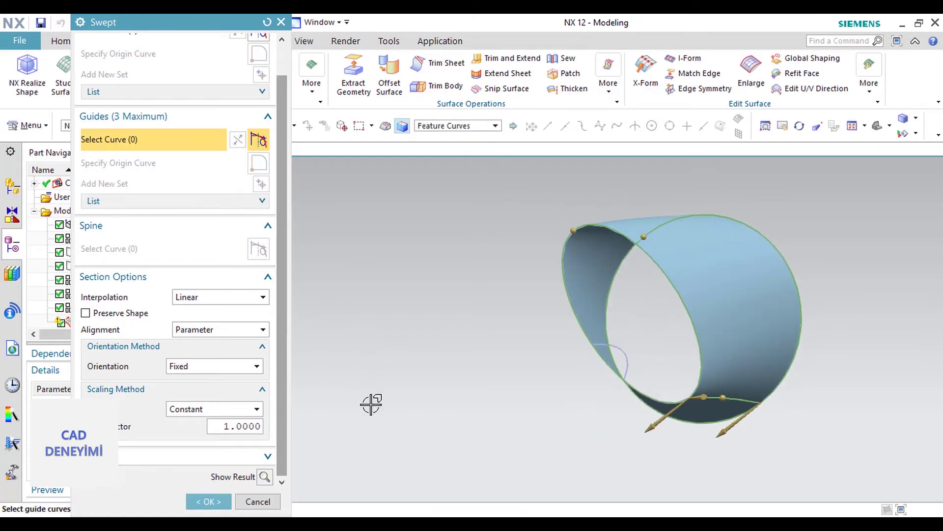
pyautogui.click(624, 350)
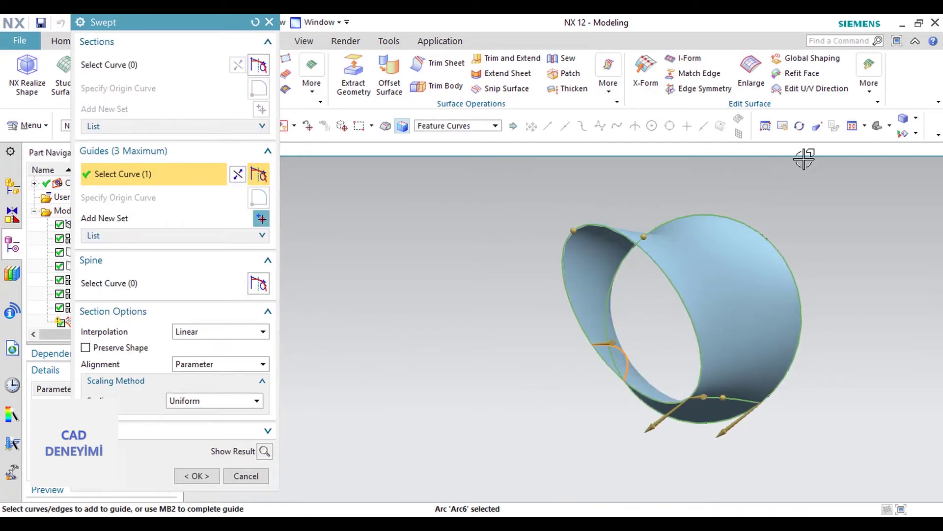
pyautogui.moveTo(577, 337); pyautogui.dragTo(567, 272, button='middle')
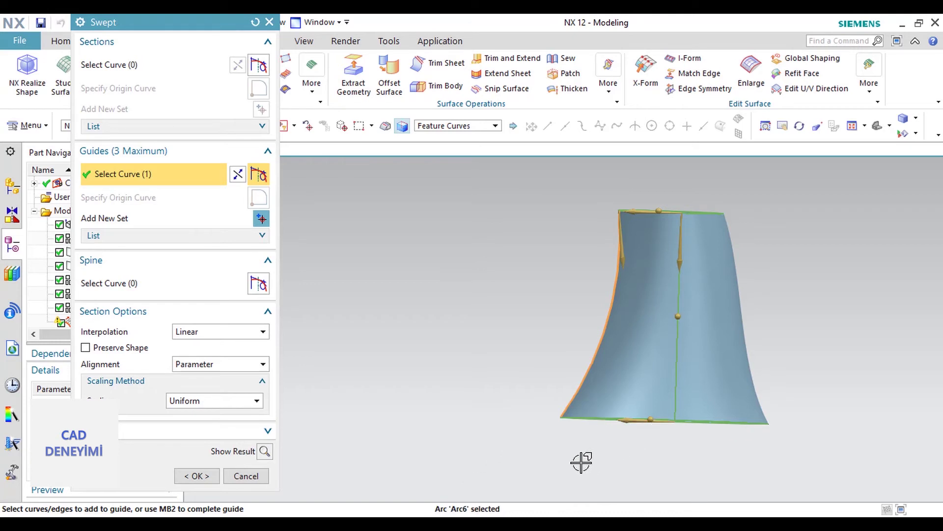
pyautogui.moveTo(581, 461)
pyautogui.mouseDown(button='middle')
pyautogui.moveTo(535, 484)
pyautogui.moveTo(545, 467)
pyautogui.mouseUp(button='middle')
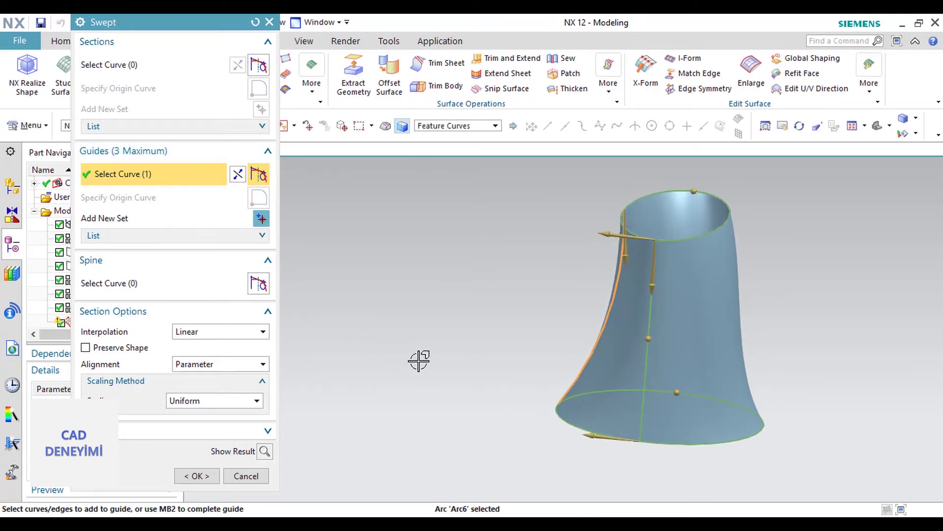
pyautogui.moveTo(423, 352)
pyautogui.mouseDown(button='middle')
pyautogui.moveTo(463, 326)
pyautogui.moveTo(457, 354)
pyautogui.moveTo(473, 362)
pyautogui.moveTo(507, 343)
pyautogui.moveTo(506, 353)
pyautogui.moveTo(453, 322)
pyautogui.moveTo(442, 351)
pyautogui.moveTo(424, 354)
pyautogui.mouseUp(button='middle')
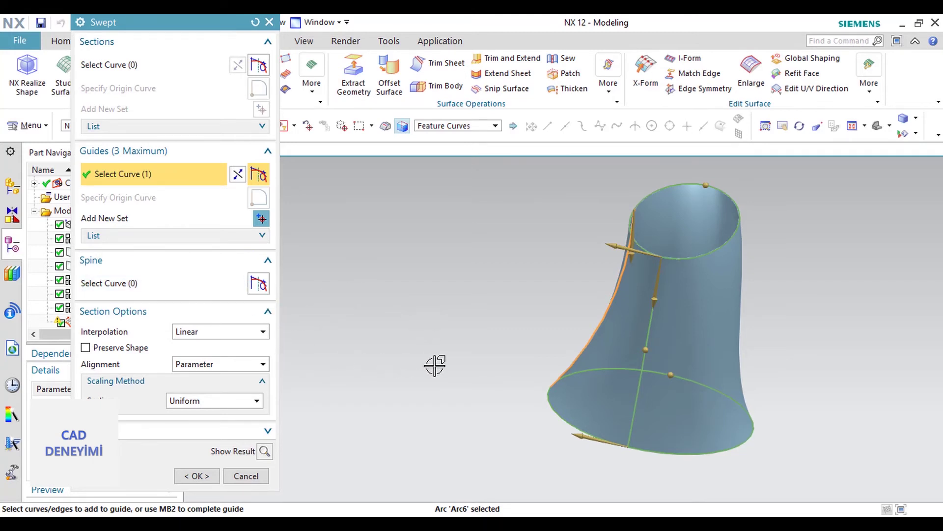
pyautogui.moveTo(421, 368)
pyautogui.mouseDown(button='middle')
pyautogui.moveTo(391, 341)
pyautogui.moveTo(430, 337)
pyautogui.moveTo(444, 369)
pyautogui.moveTo(457, 364)
pyautogui.moveTo(452, 375)
pyautogui.mouseUp(button='middle')
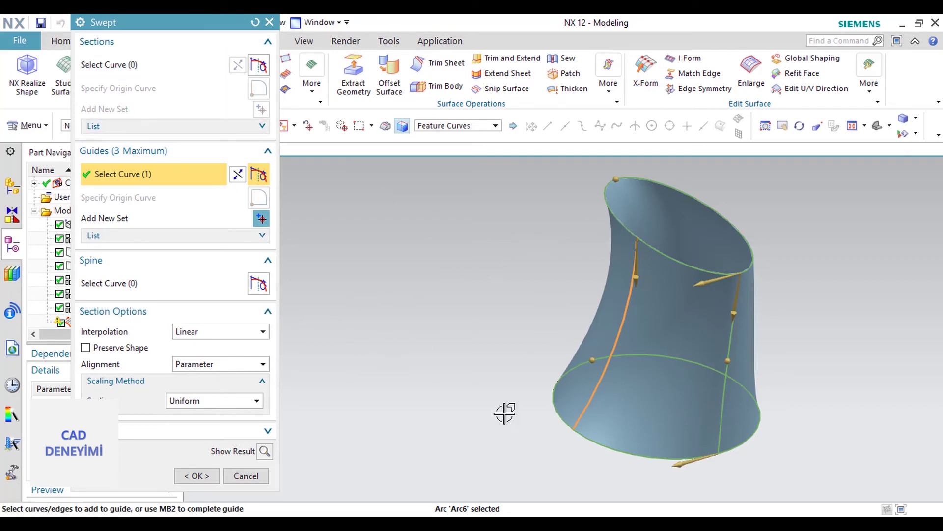
pyautogui.moveTo(432, 352)
pyautogui.mouseDown(button='middle')
pyautogui.moveTo(390, 337)
pyautogui.moveTo(413, 343)
pyautogui.moveTo(411, 362)
pyautogui.mouseUp(button='middle')
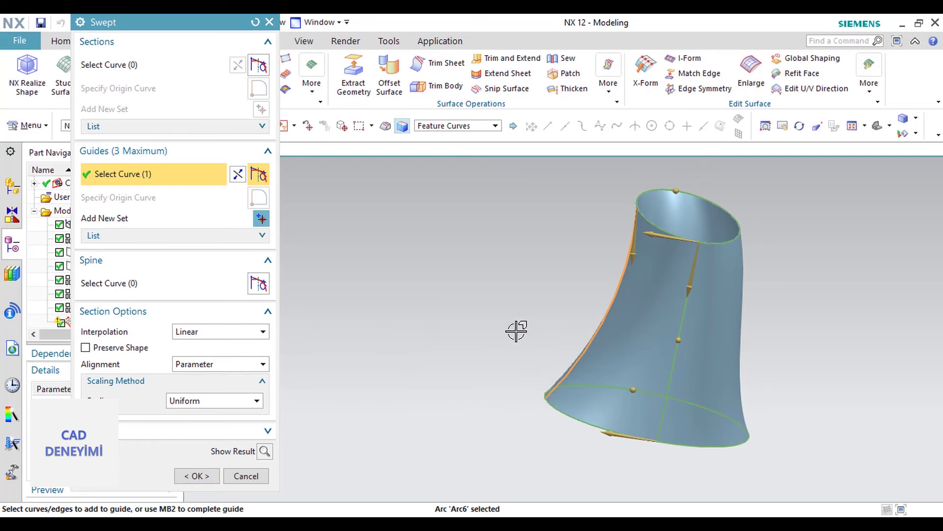
# Step: Set section interpolation to Cubic and finish selecting the guide curves
pyautogui.click(235, 336)
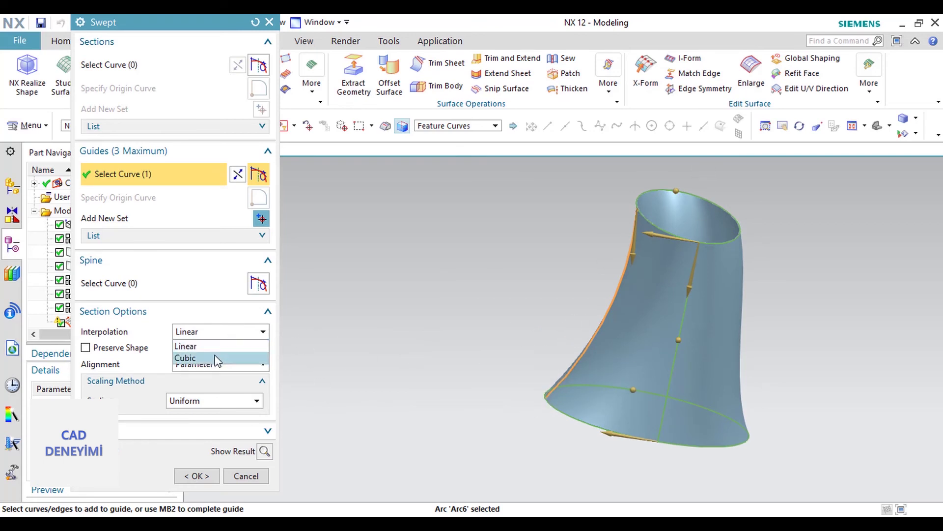
pyautogui.click(227, 355)
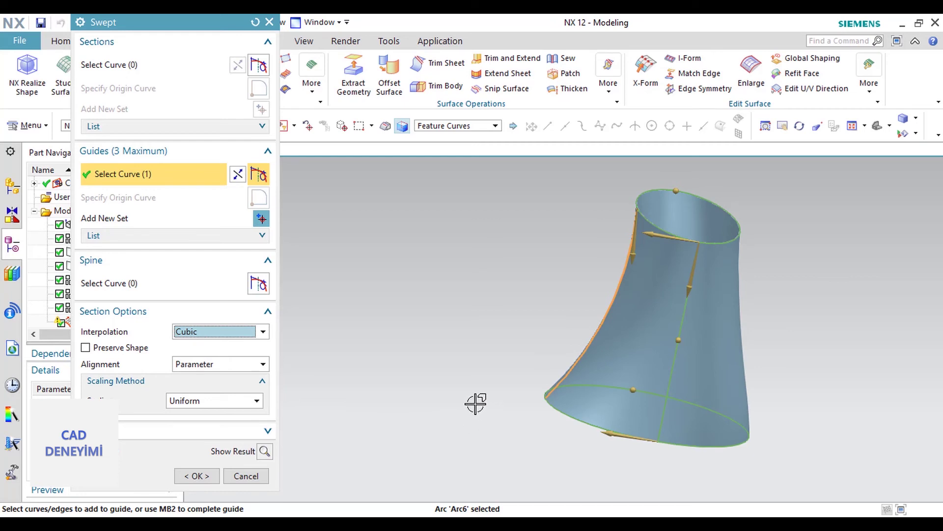
pyautogui.moveTo(476, 400)
pyautogui.mouseDown(button='middle')
pyautogui.moveTo(435, 370)
pyautogui.moveTo(442, 381)
pyautogui.mouseUp(button='middle')
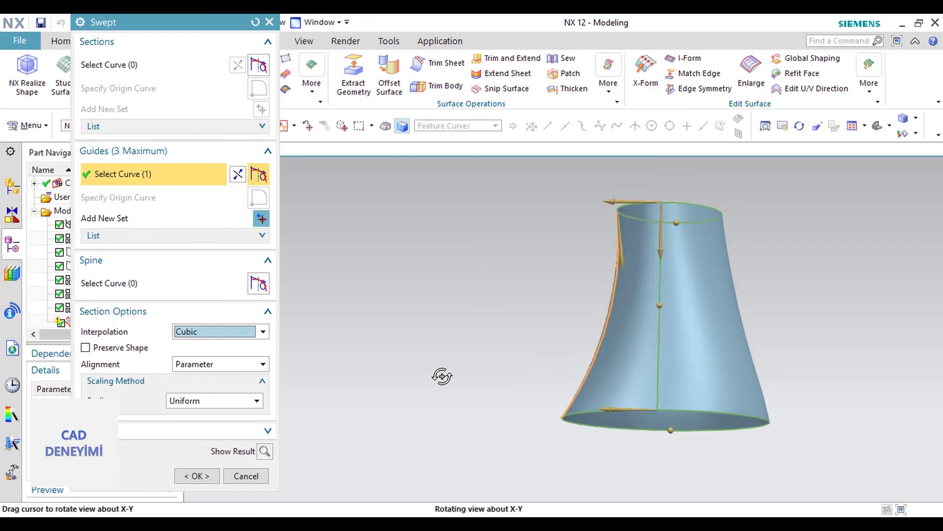
pyautogui.middleClick(442, 381)
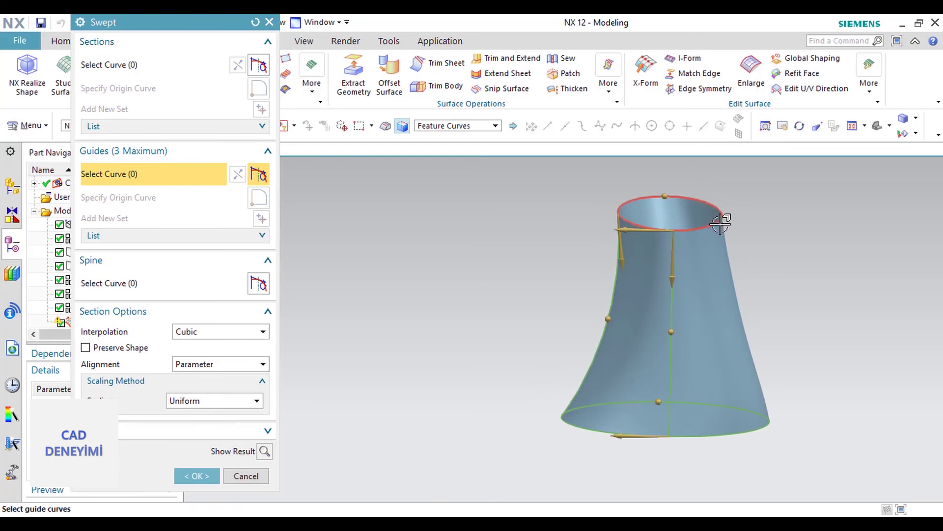
# Step: Compare the sweep with Linear interpolation, then set it back to Cubic
pyautogui.click(247, 333)
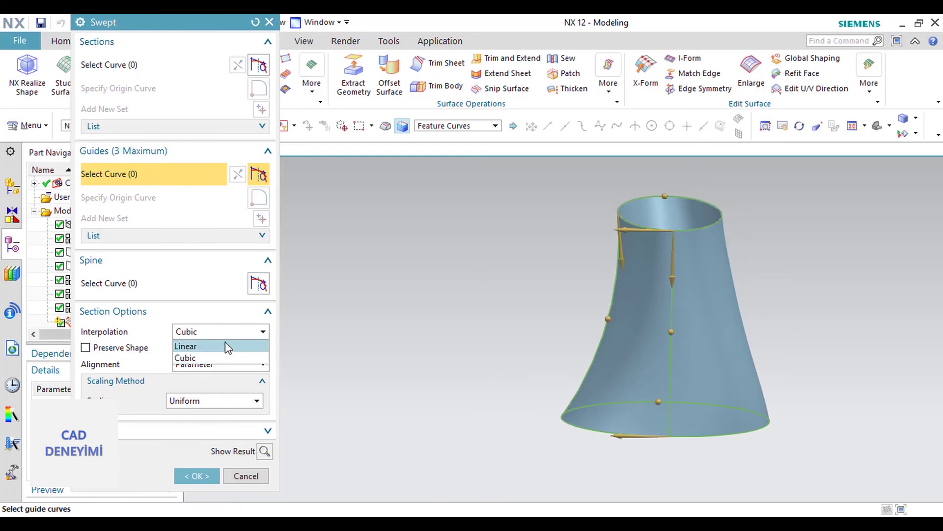
pyautogui.click(227, 348)
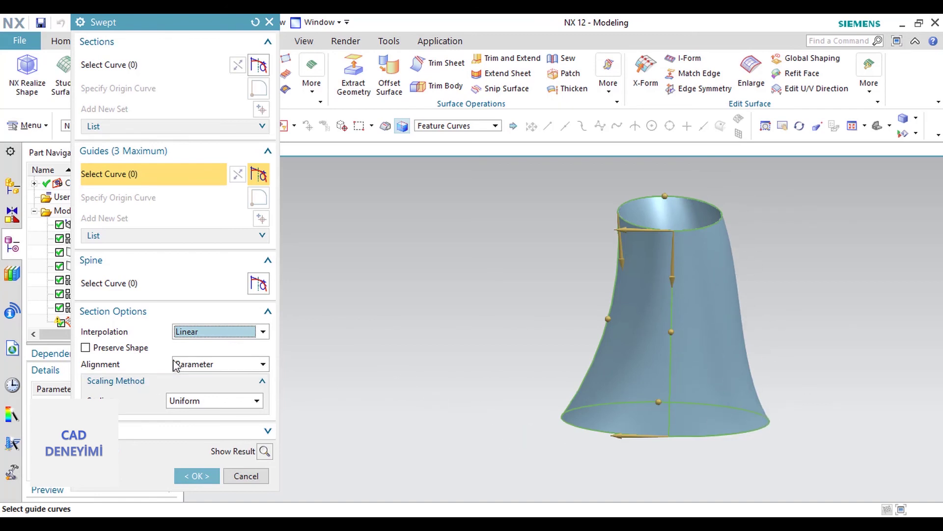
pyautogui.click(225, 334)
pyautogui.click(210, 359)
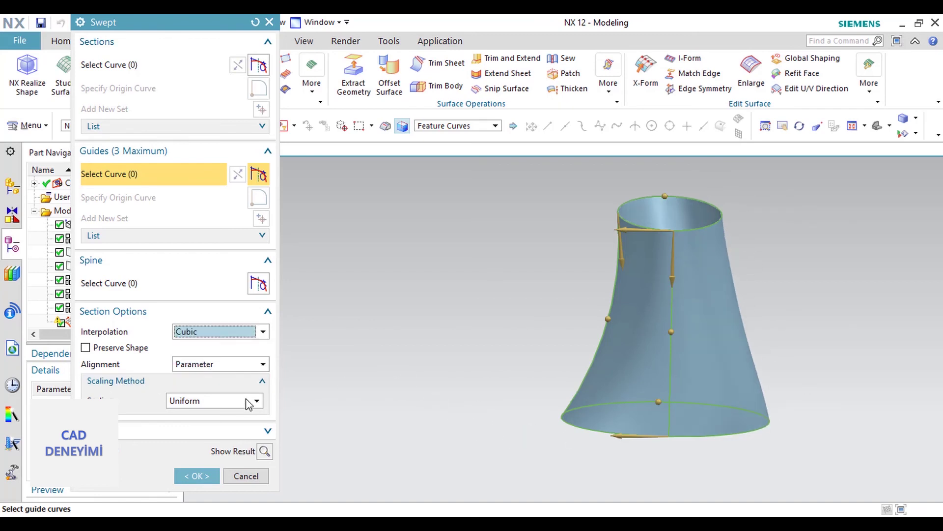
pyautogui.moveTo(380, 403); pyautogui.dragTo(570, 415, button='middle')
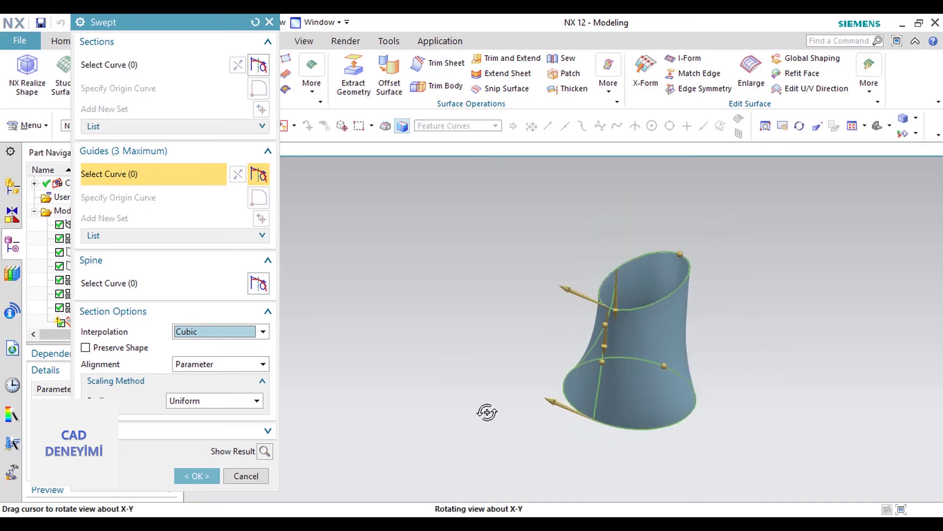
pyautogui.moveTo(575, 378); pyautogui.dragTo(575, 438, button='middle')
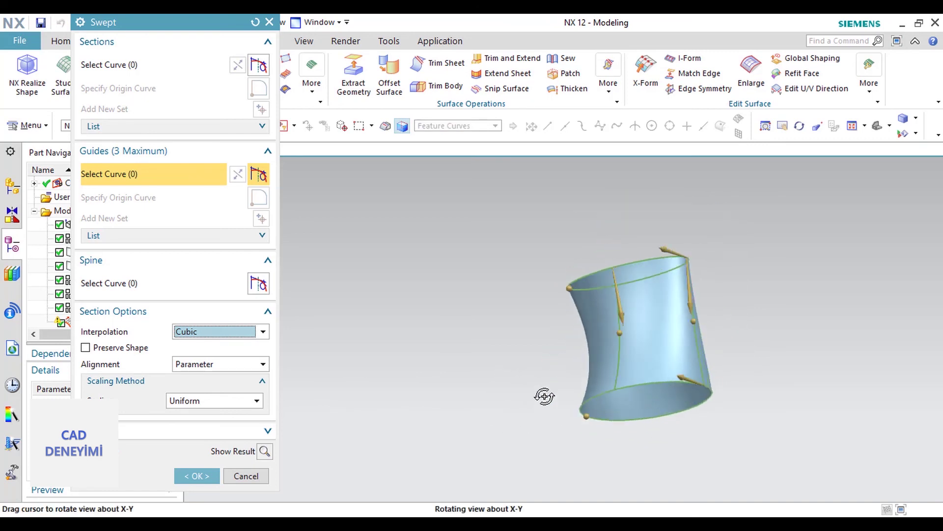